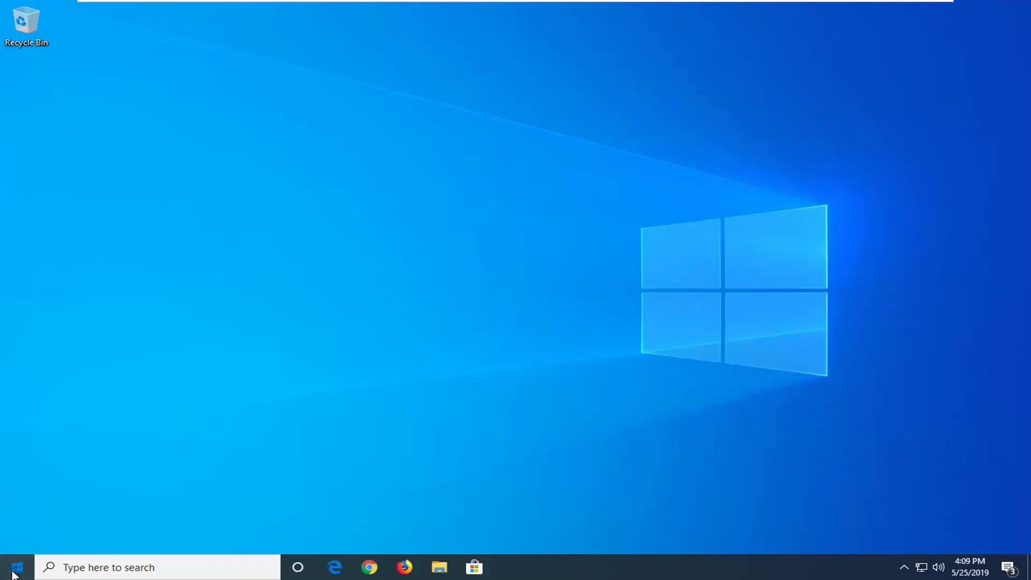
- Search "apps" from the Start menu and open Add or remove programs
left_click(16, 568)
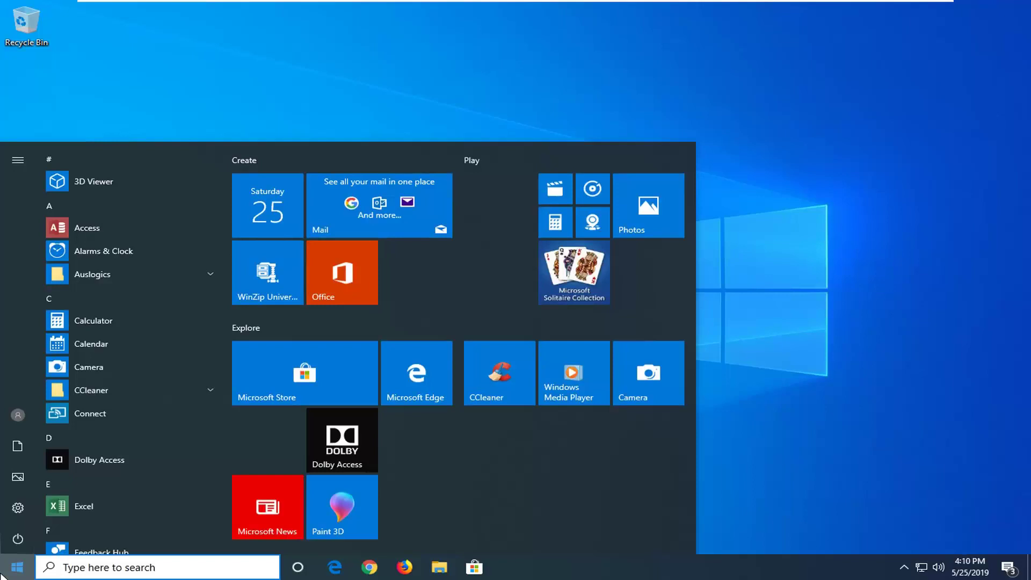
type("apps")
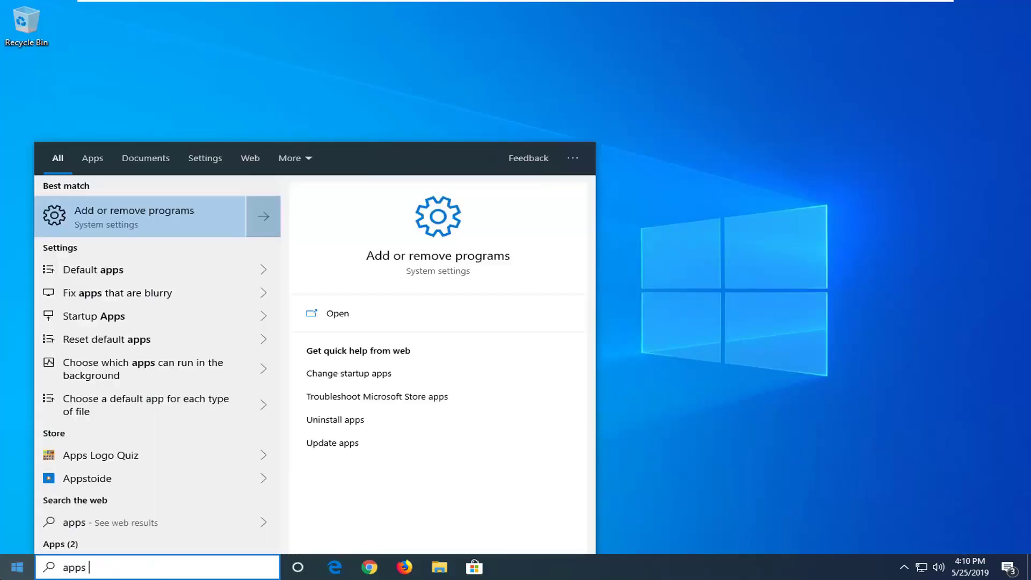
left_click(121, 220)
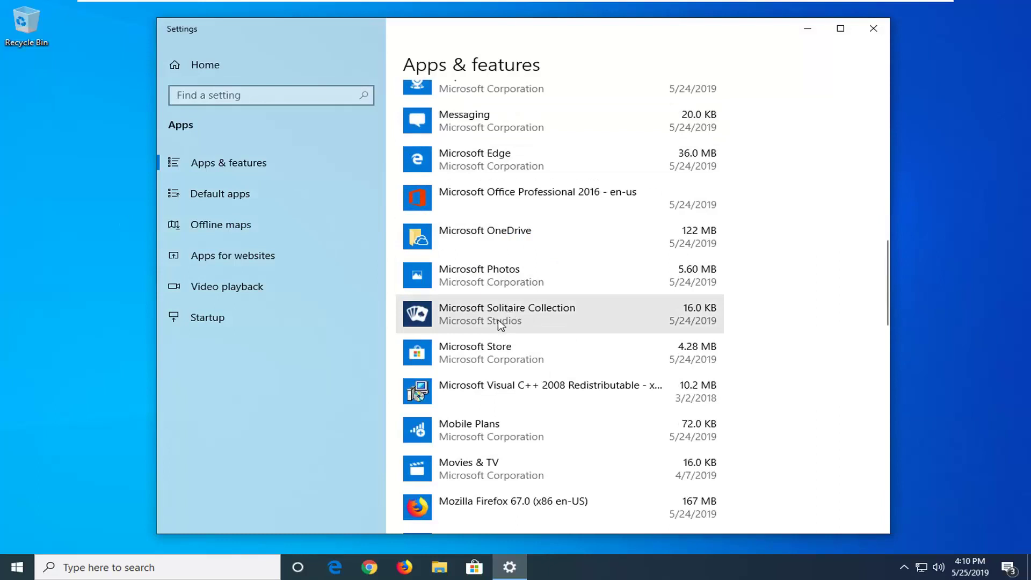
- Expand the Microsoft Photos entry to show Advanced options, Move and Uninstall
left_click(484, 277)
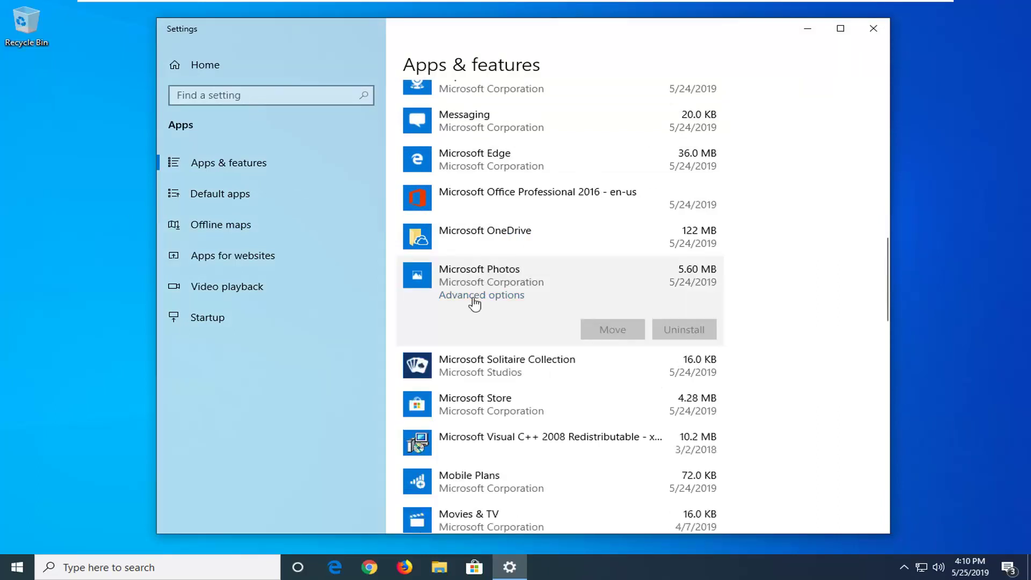
- Open Advanced options for Microsoft Photos
left_click(475, 296)
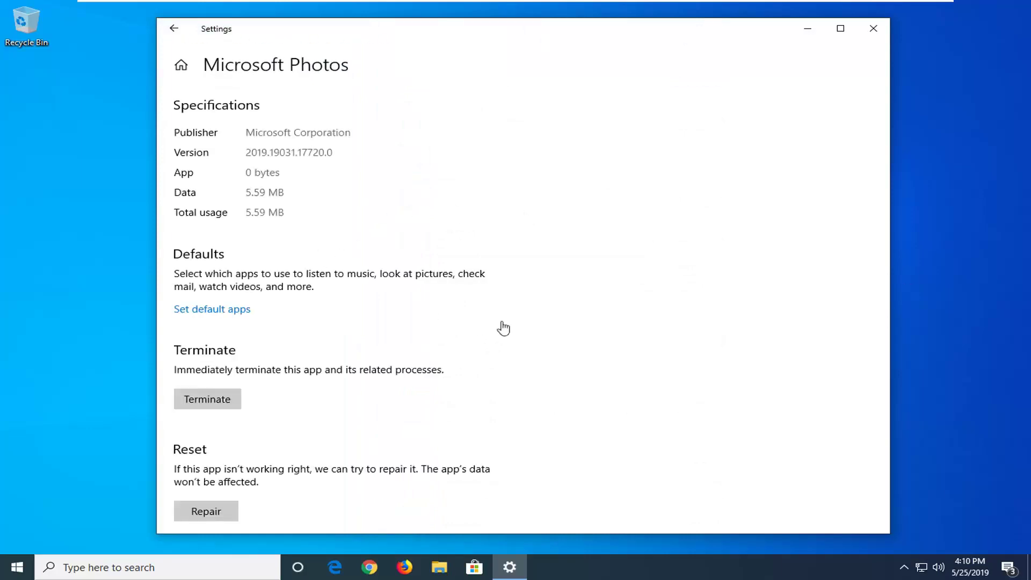
scroll(183, 322, "down", 2)
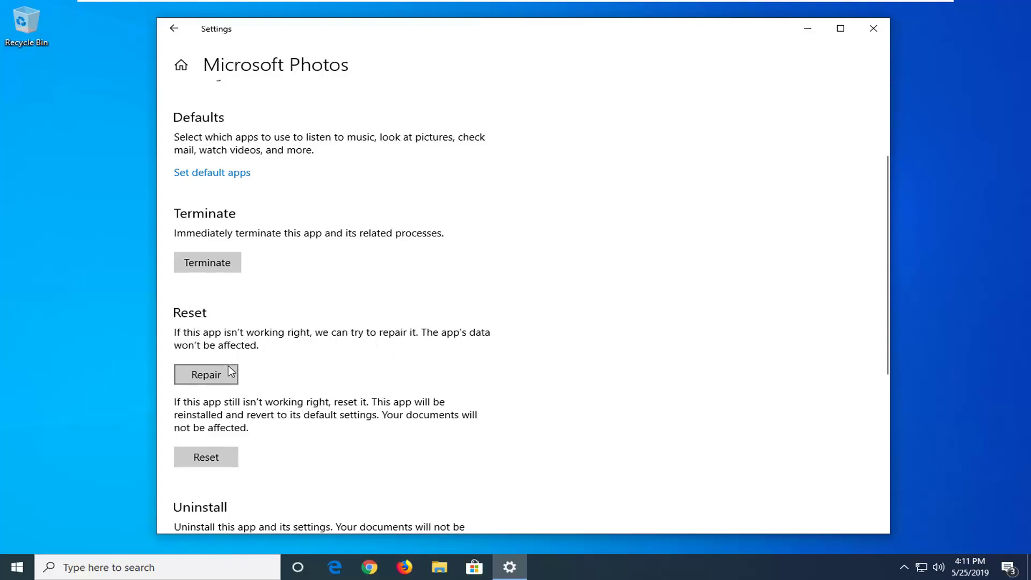
- Reset Microsoft Photos, confirming deletion of its data in the flyout
left_click(212, 464)
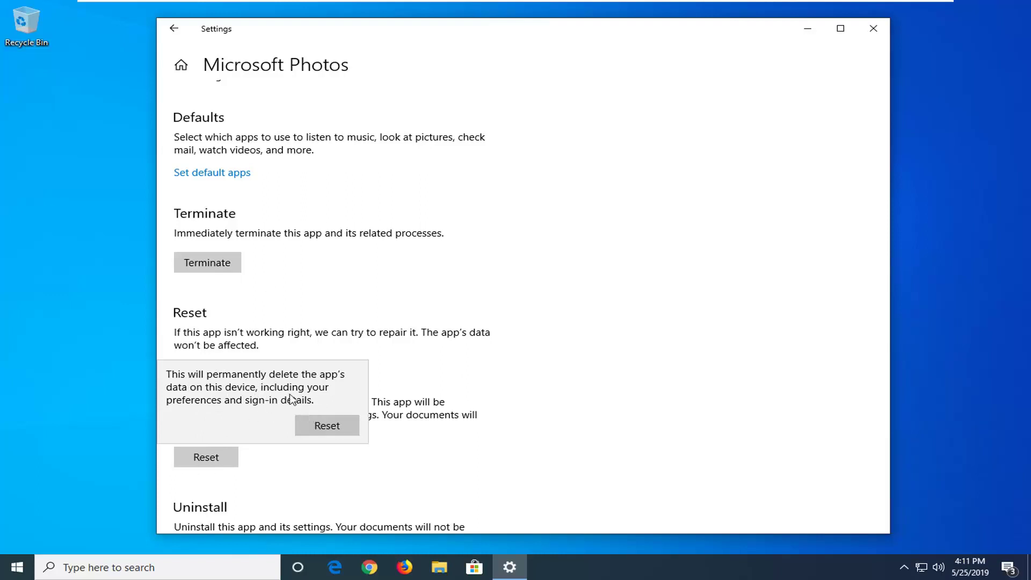
left_click(326, 425)
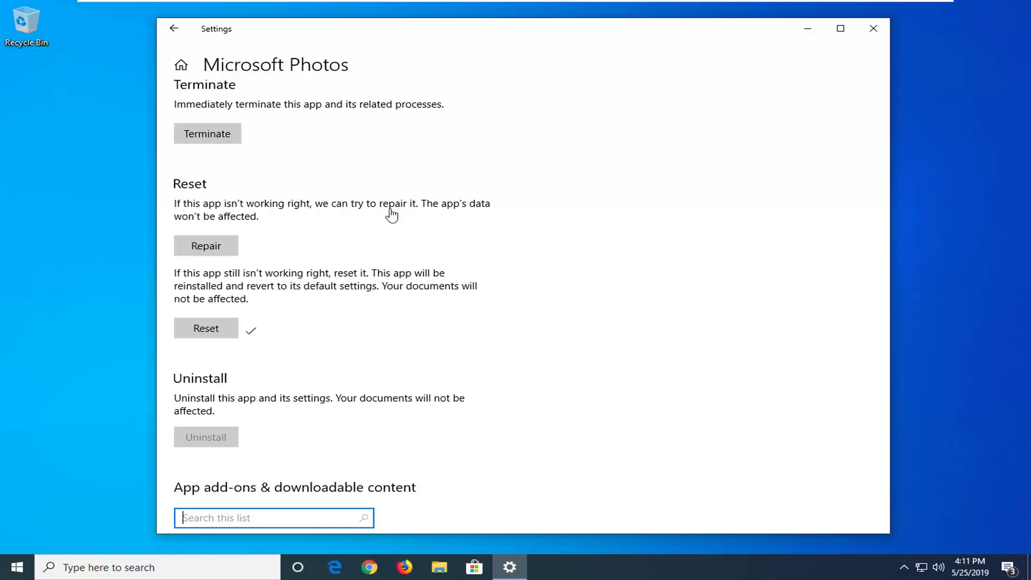
- Close the Settings window to return to the desktop
left_click(874, 31)
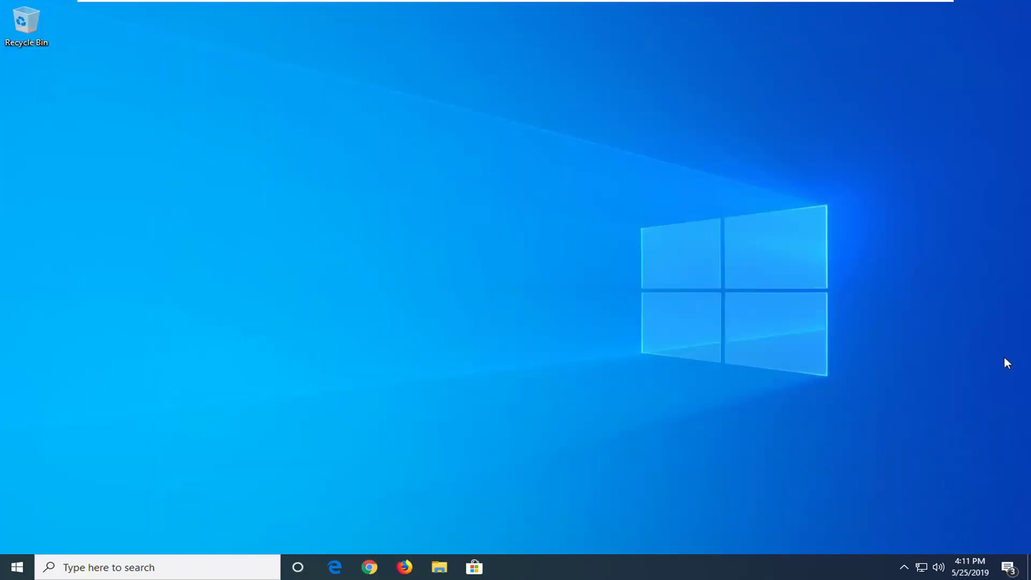